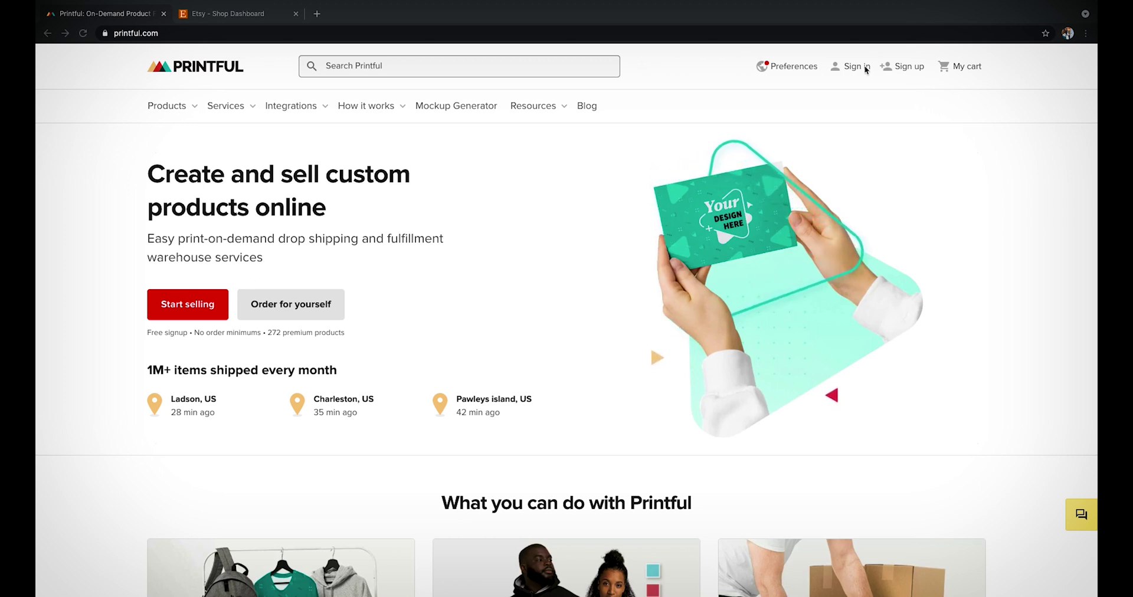
- Sign up for a free Printful seller account with a full name and email
left_click(199, 311)
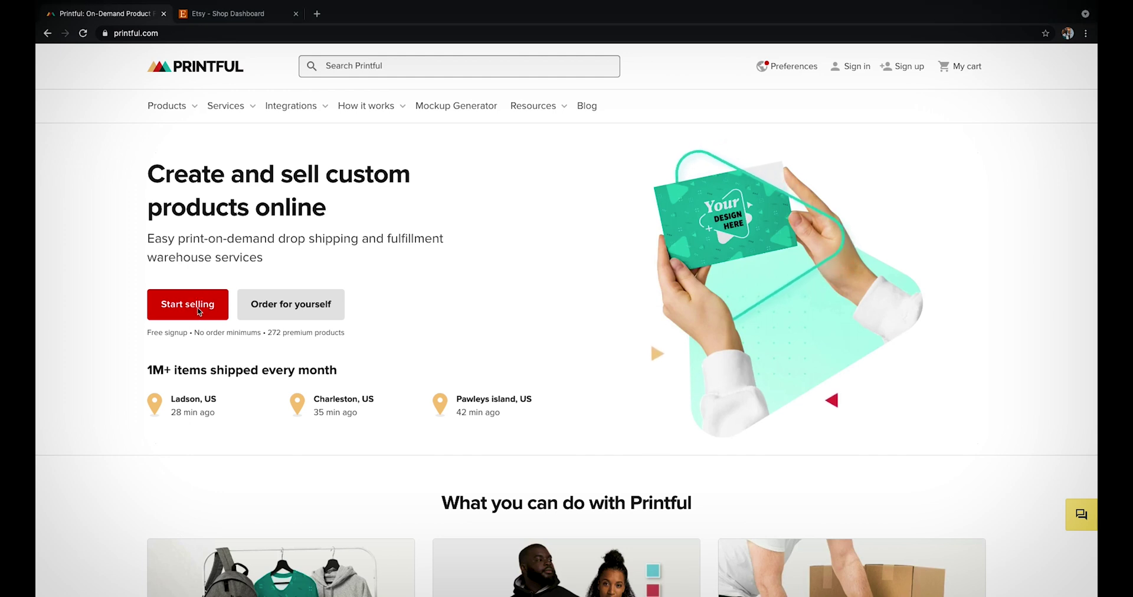
left_click(197, 307)
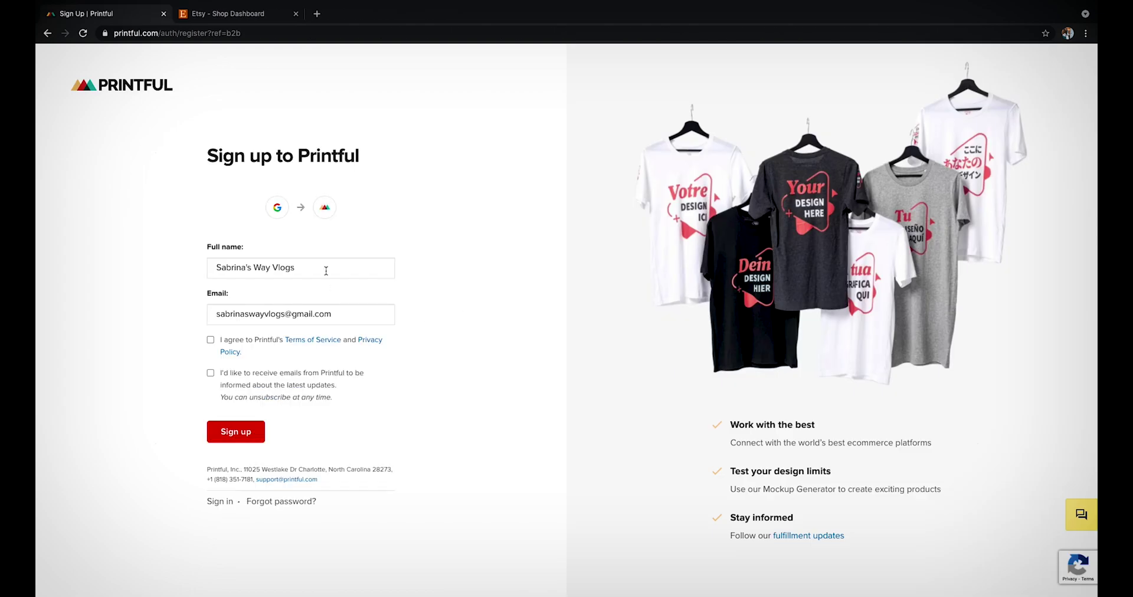
left_click(326, 271)
left_click(248, 431)
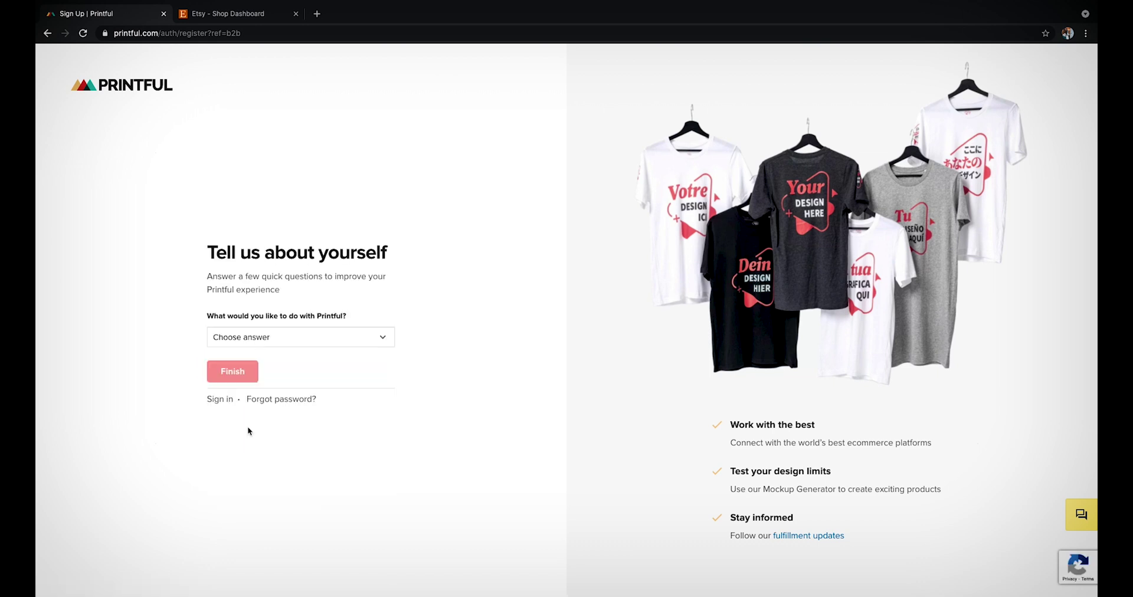
- Answer the onboarding question with 'Start my first ecommerce business' and finish
left_click(289, 335)
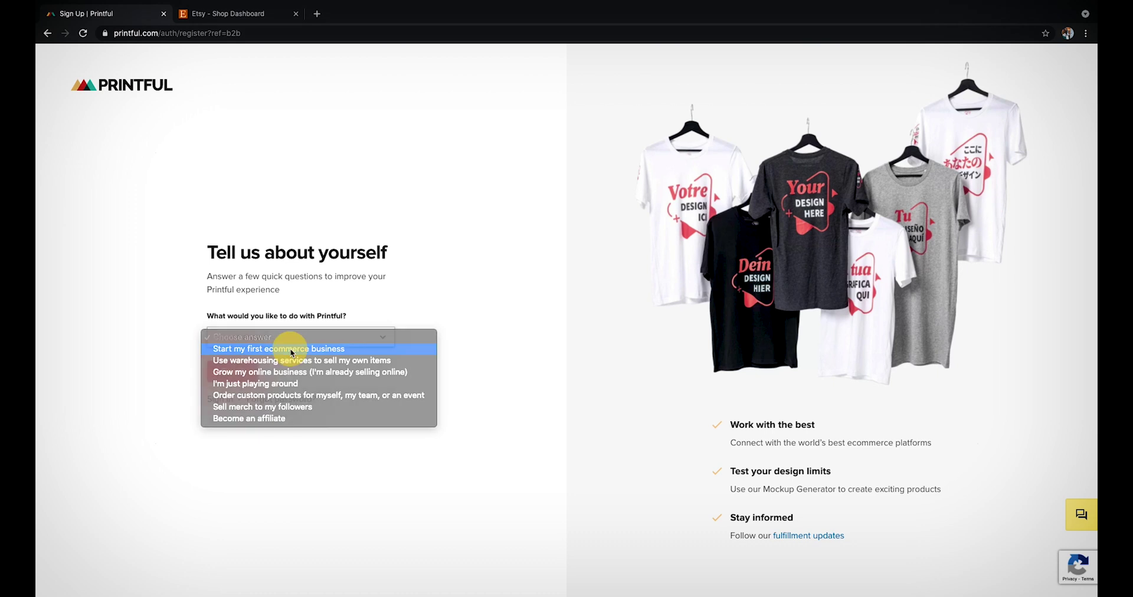
left_click(291, 352)
left_click(248, 377)
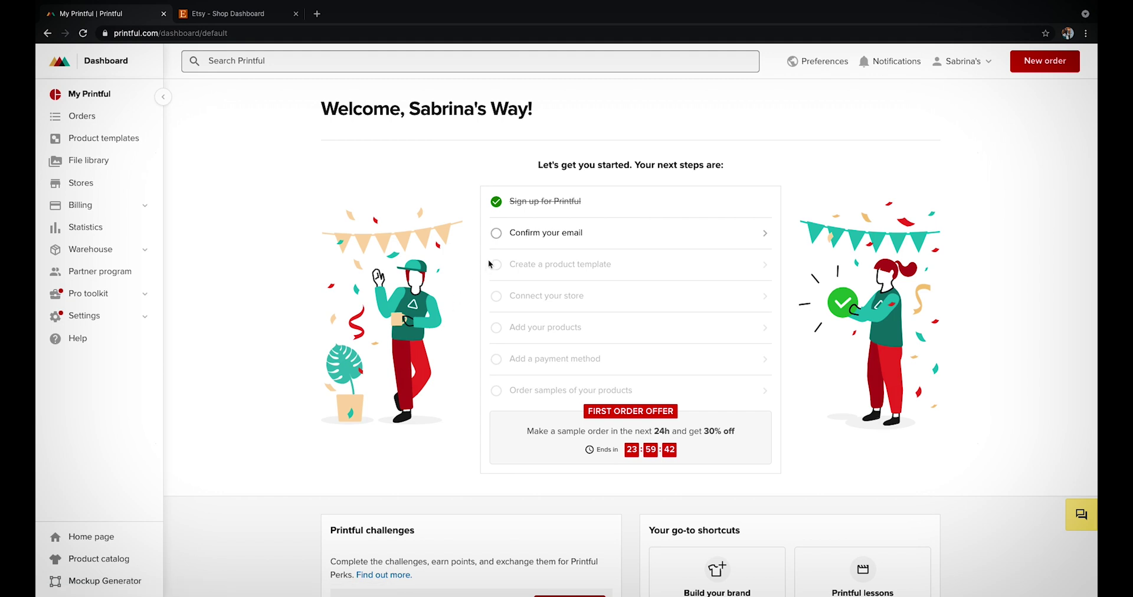
- Confirm the account email from the Gmail message and close the extra browser tabs
left_click(235, 280)
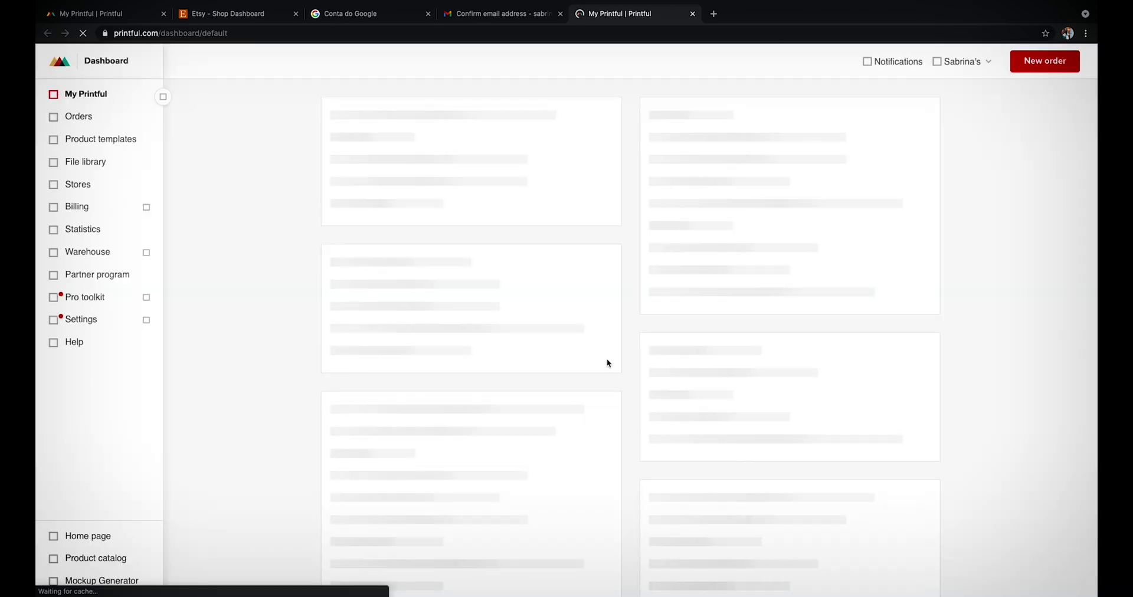
left_click(164, 13)
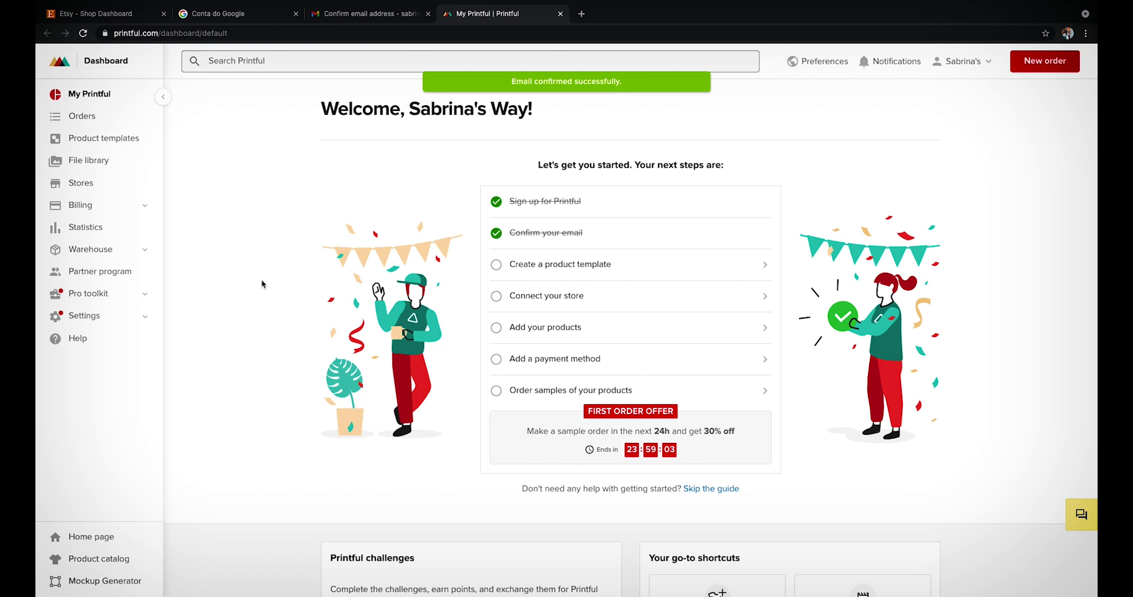
left_click(564, 301)
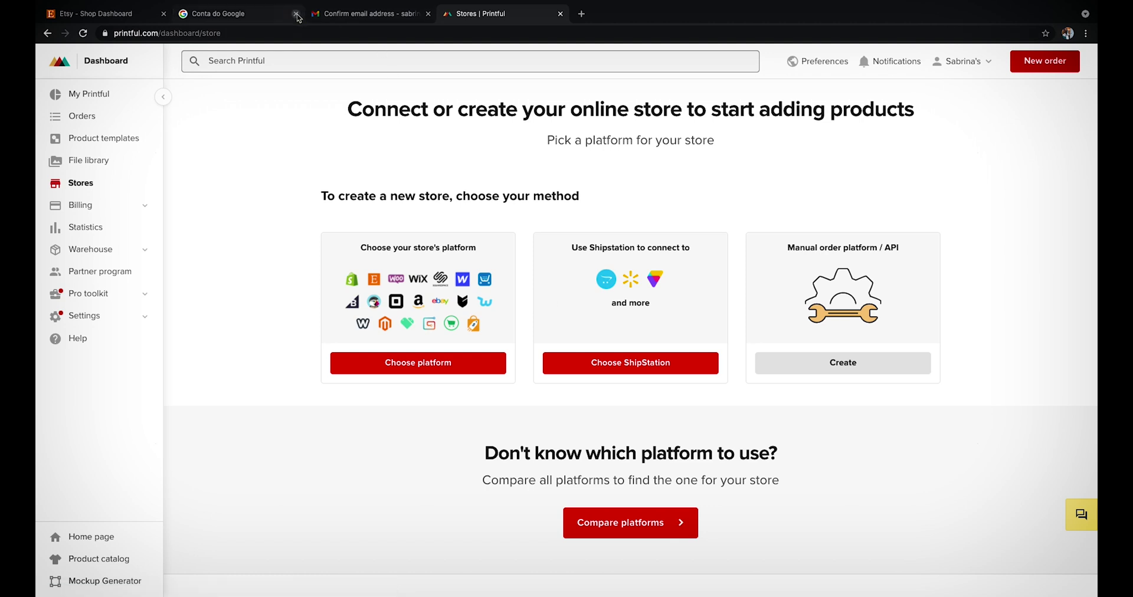
left_click(297, 15)
left_click(296, 15)
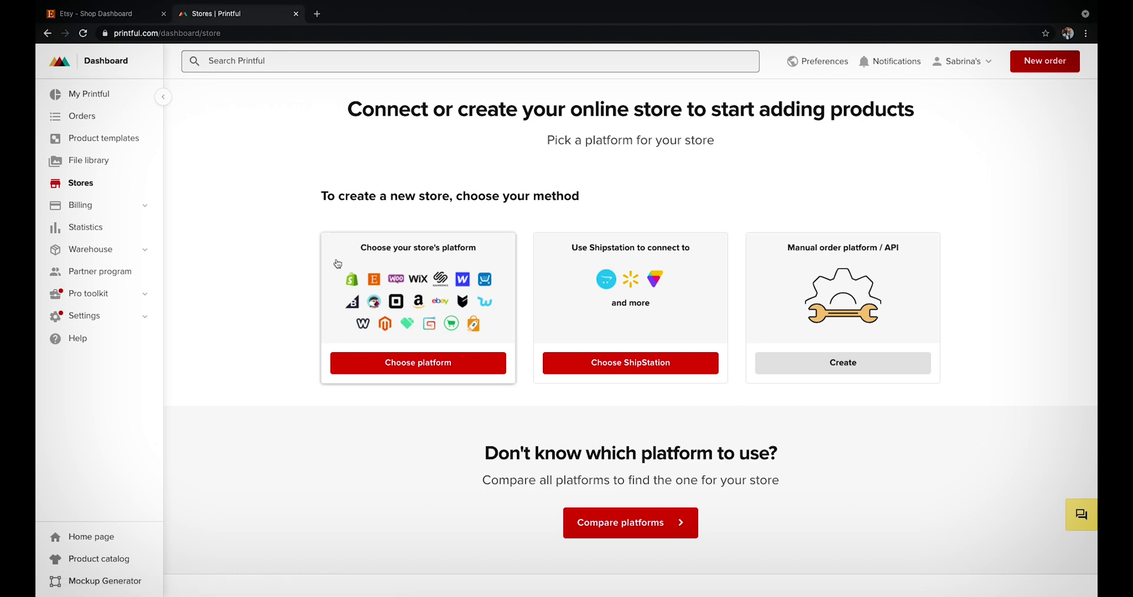
- Pick Etsy among the supported store platforms and start the Connect to Etsy authorization
left_click(416, 363)
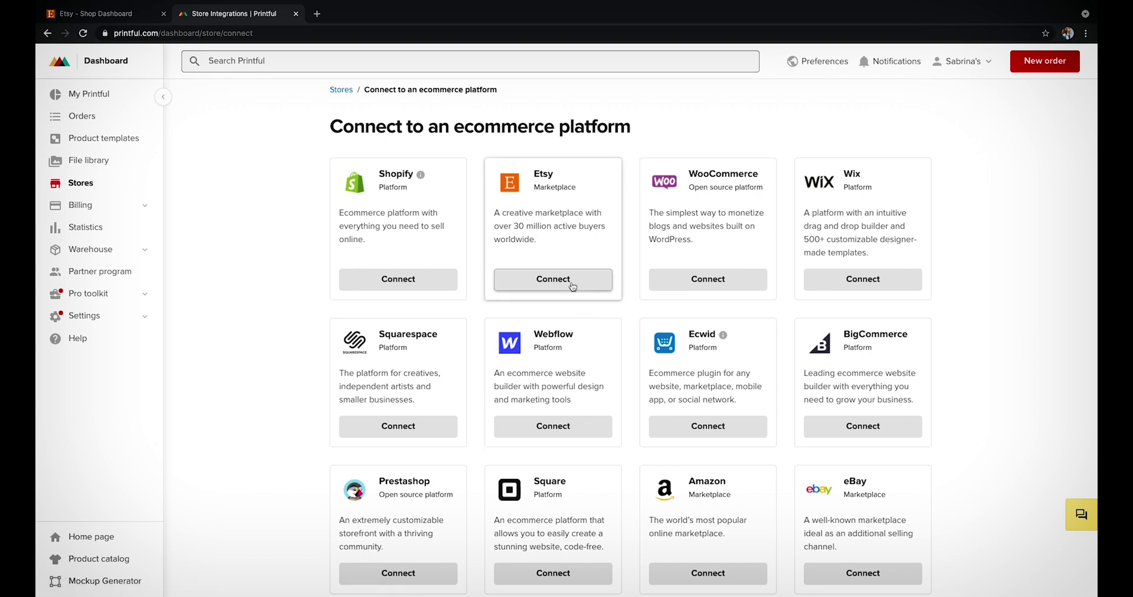
left_click(572, 286)
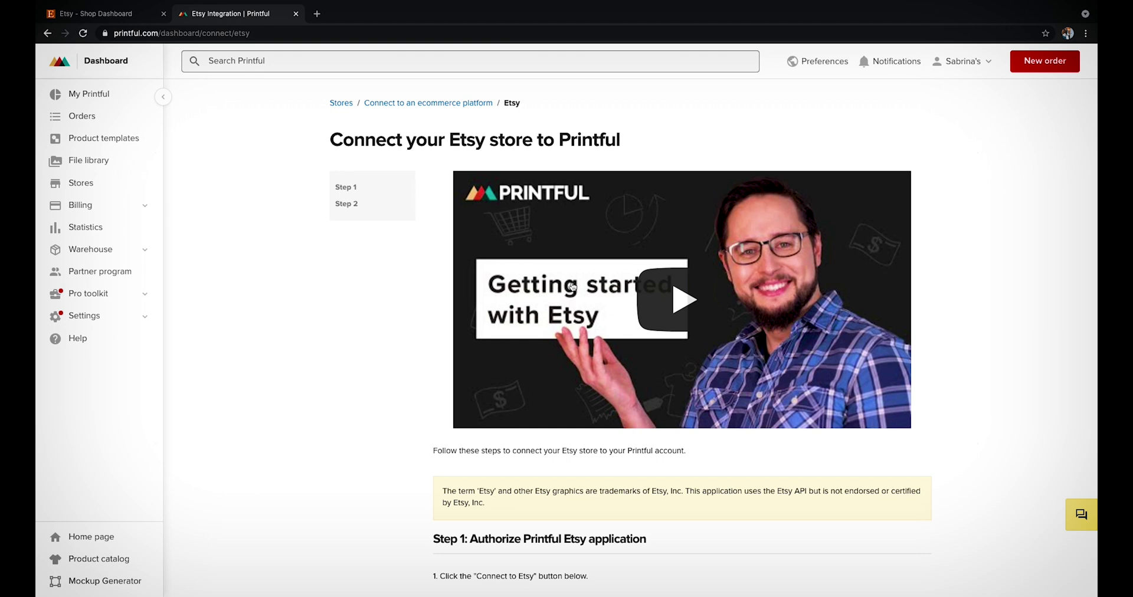
scroll(569, 295, "down", 1)
scroll(566, 313, "down", 2)
scroll(563, 323, "down", 1)
scroll(563, 324, "down", 1)
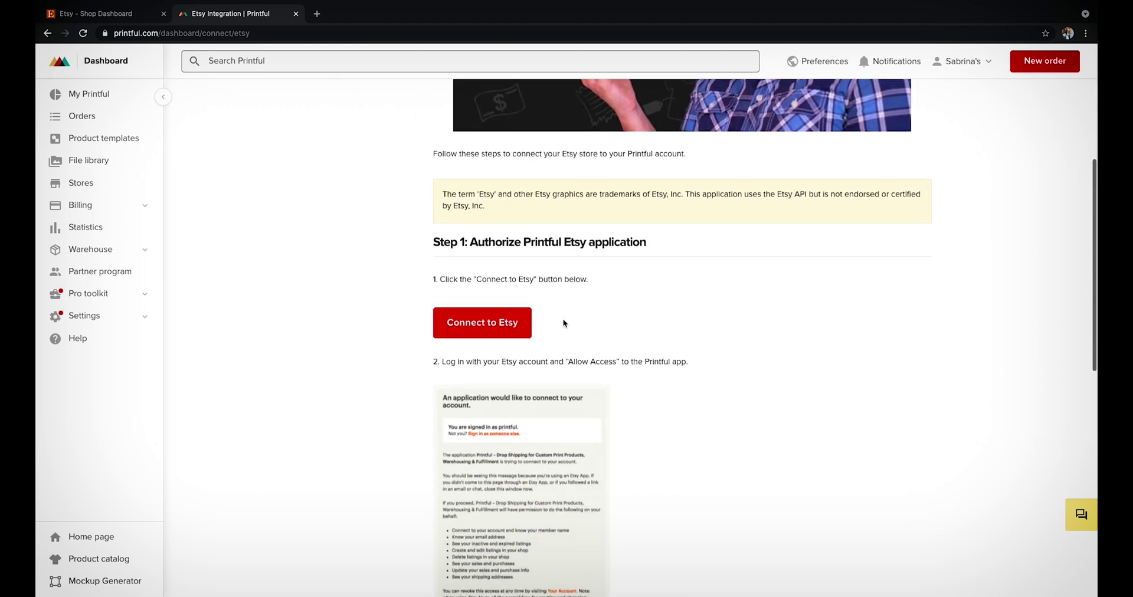
scroll(563, 323, "down", 3)
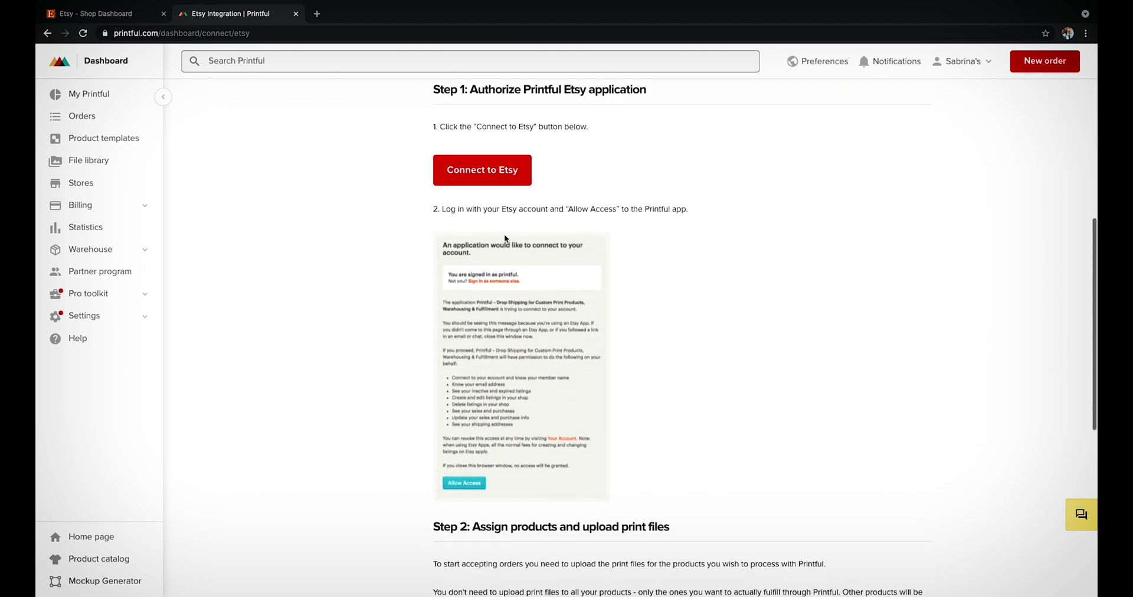
left_click(512, 180)
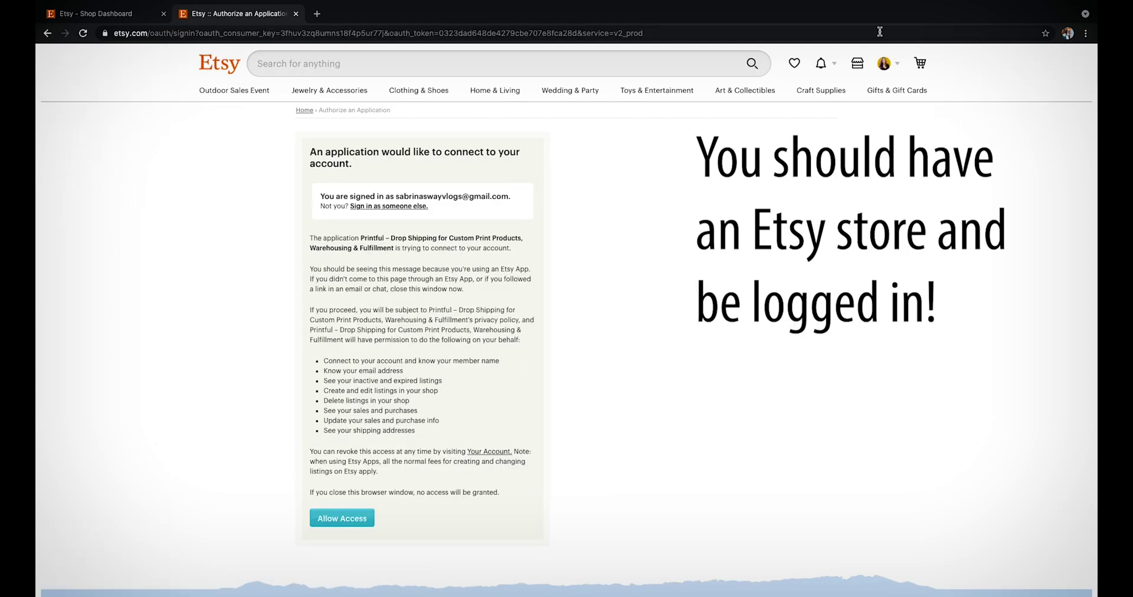
- Verify the signed-in Etsy account, then allow Printful access to the shop
left_click(896, 63)
left_click(896, 63)
left_click(339, 519)
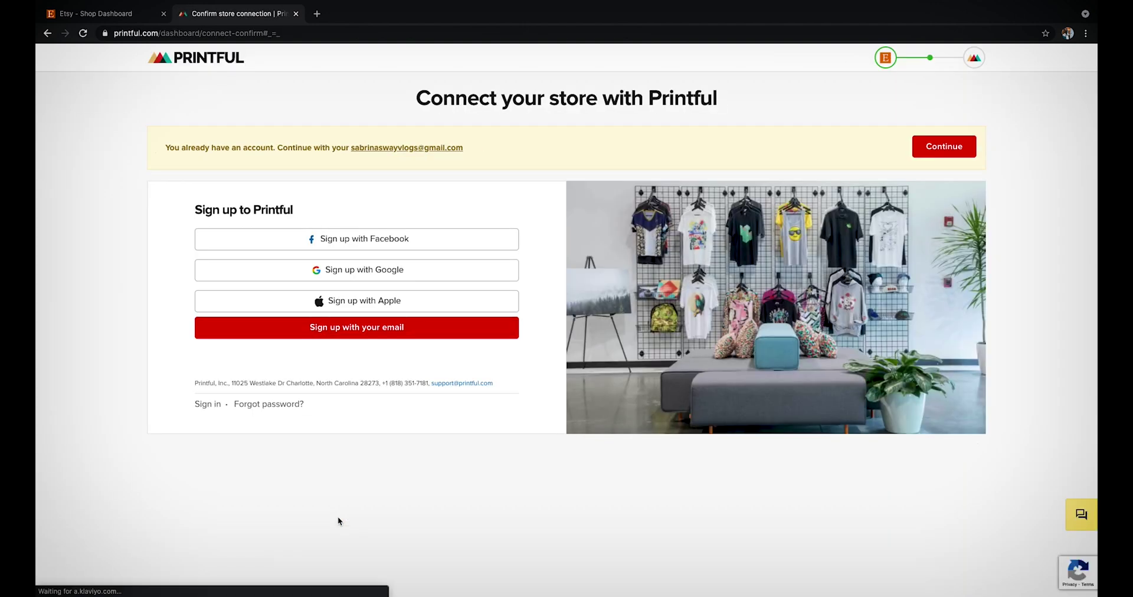
- Continue with the existing Printful account via Google and connect the sabrinasway Etsy store
left_click(415, 275)
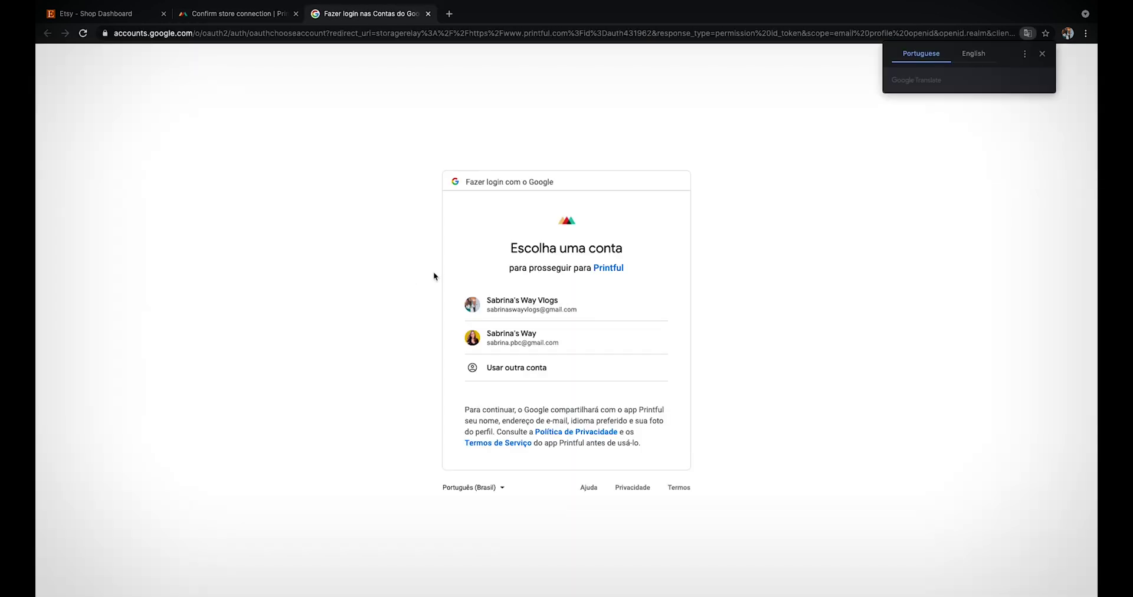
left_click(527, 310)
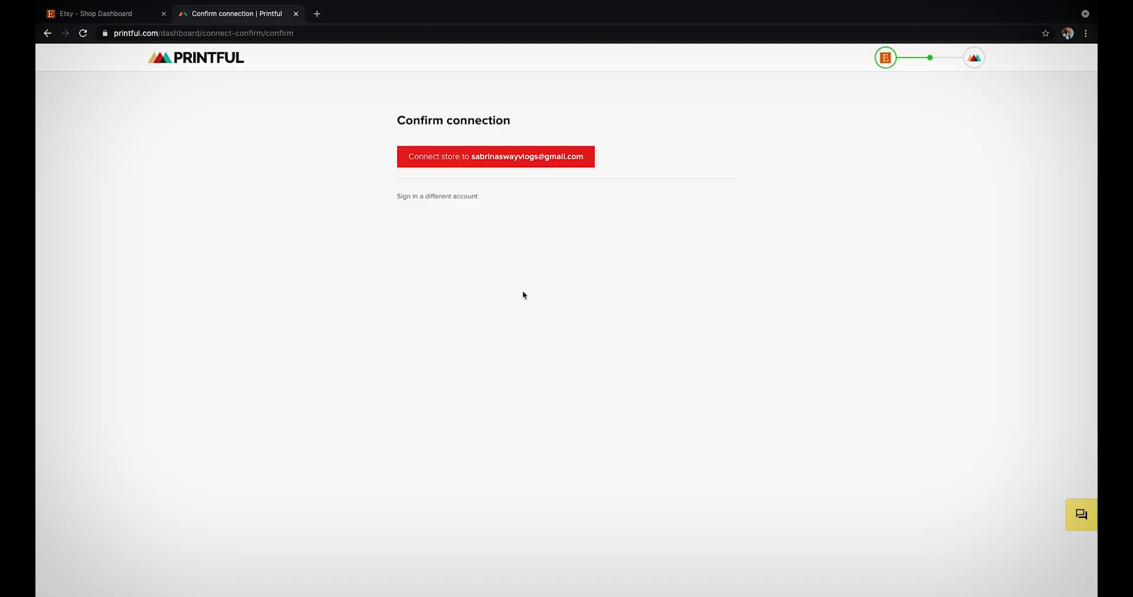
left_click(513, 163)
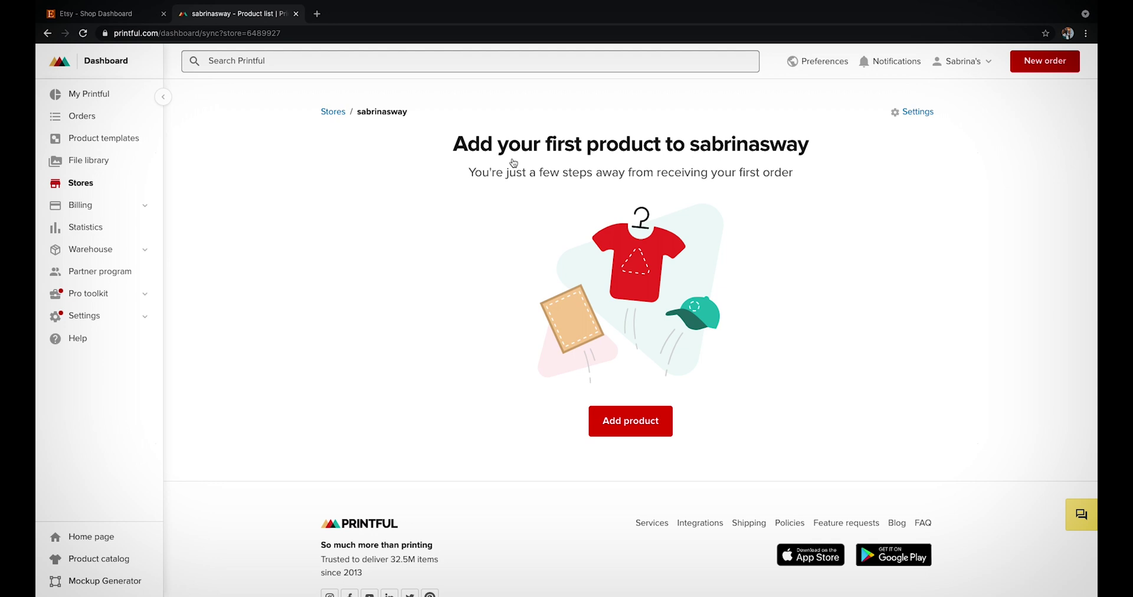
- Add the Product template example T-shirt to the store in white only, dropping the discontinued colour
left_click(104, 144)
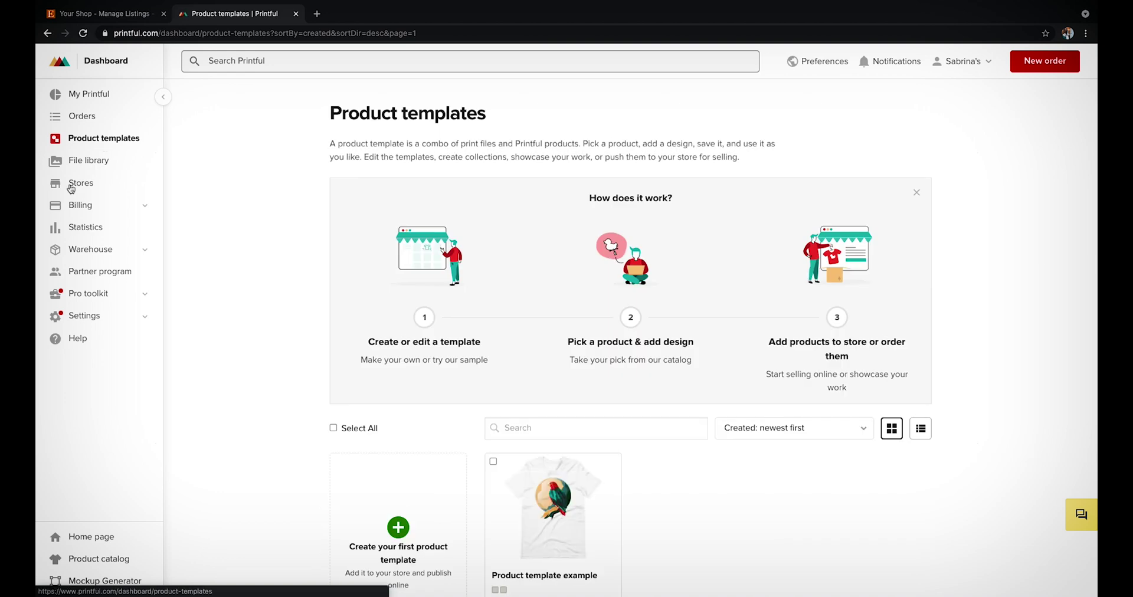
scroll(250, 336, "down", 3)
mouse_move(552, 523)
left_click(494, 305)
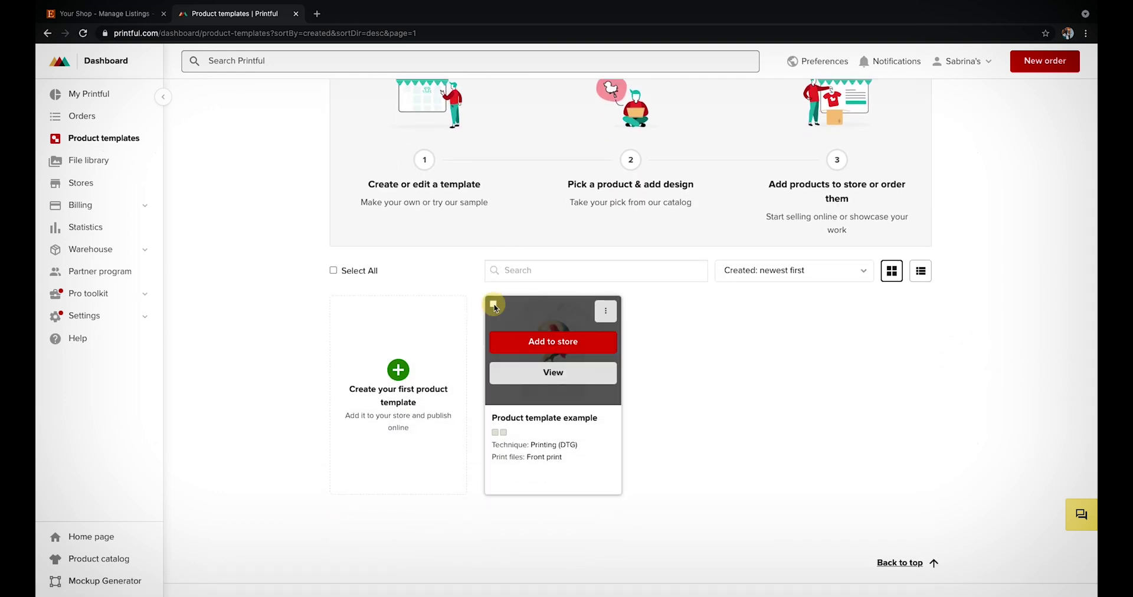
left_click(540, 343)
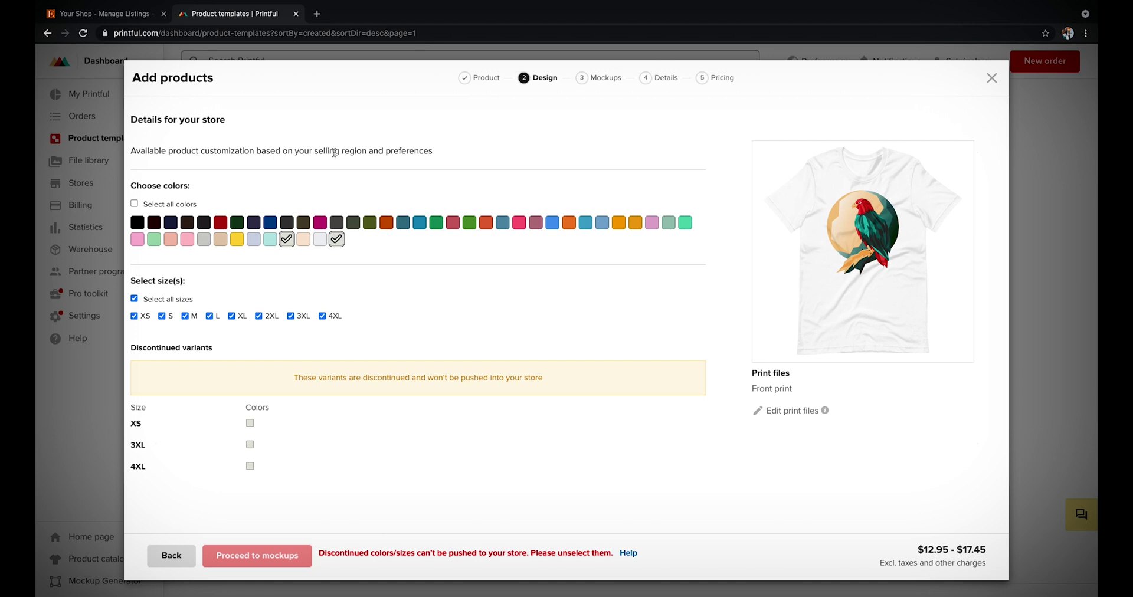
left_click(286, 239)
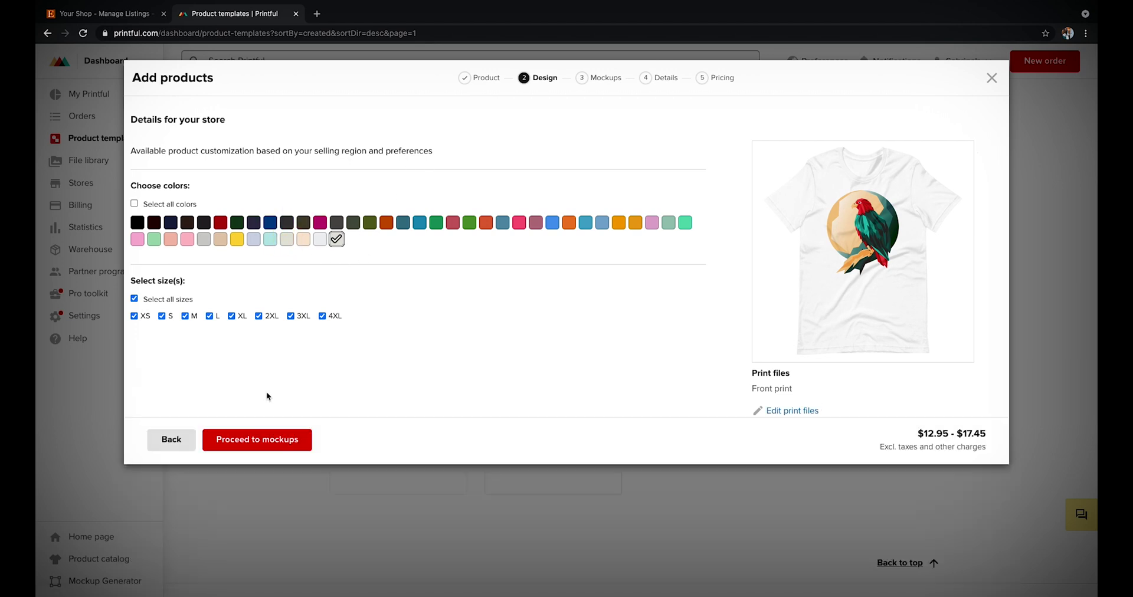
left_click(267, 442)
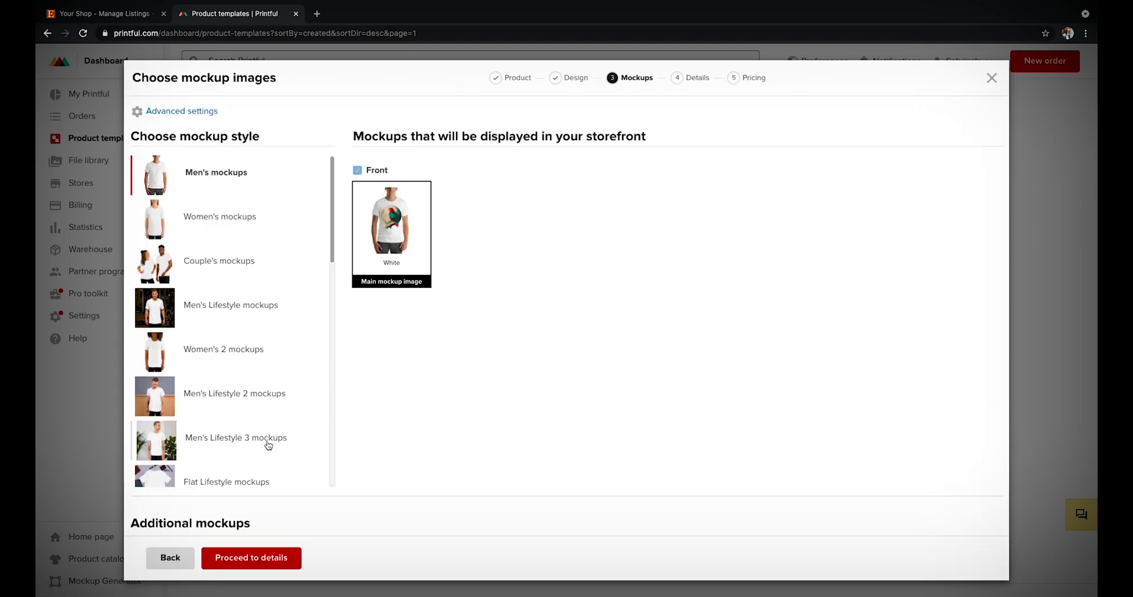
- Keep the Women's Lifestyle 2 mockup and add a 'TEST PRODUCT' line above the description
left_click(225, 349)
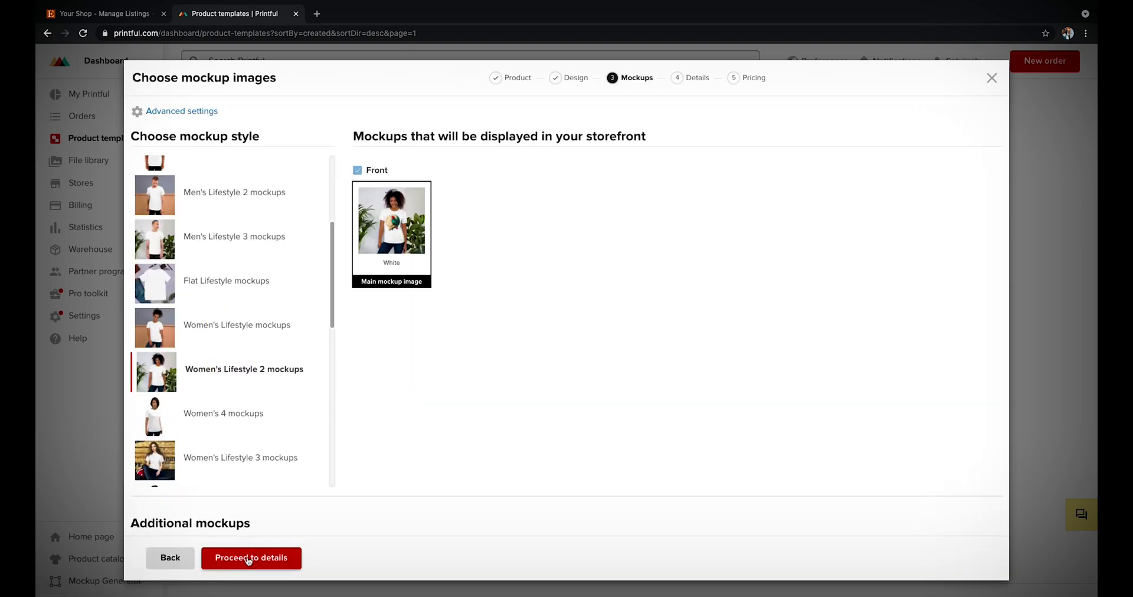
left_click(247, 558)
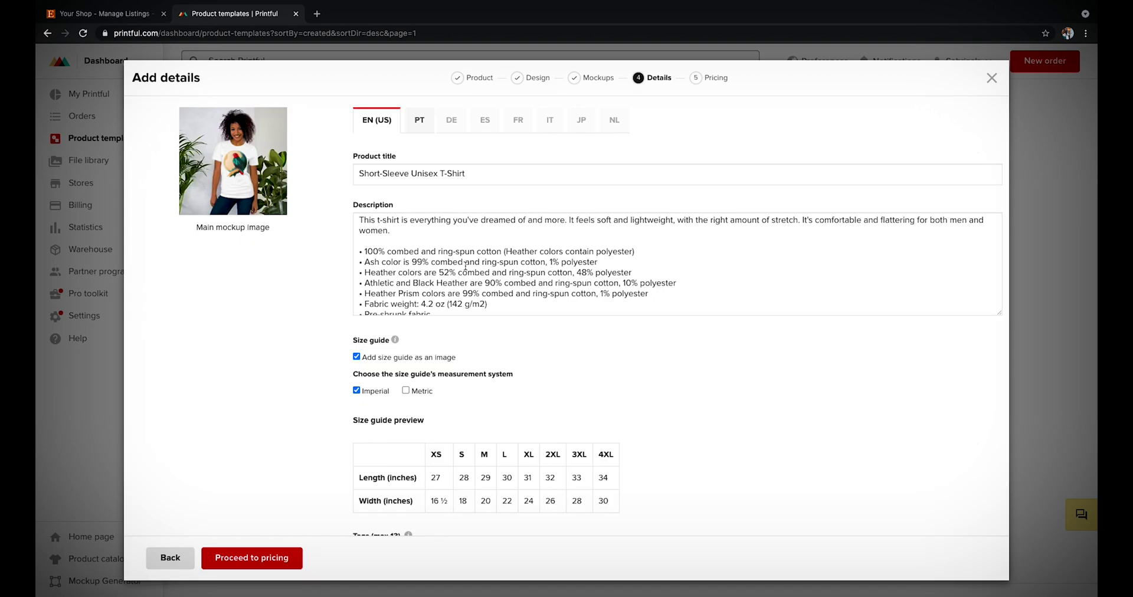
scroll(466, 265, "down", 2)
scroll(466, 266, "up", 2)
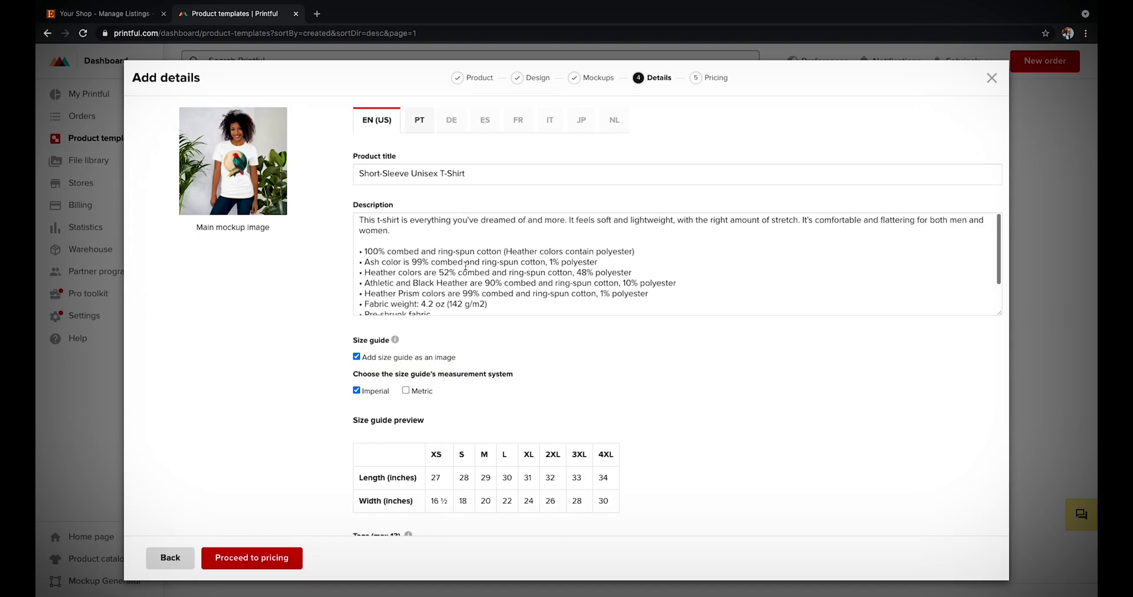
left_click(361, 220)
key("Return")
key("Return")
key("Up")
key("Up")
type("TEST")
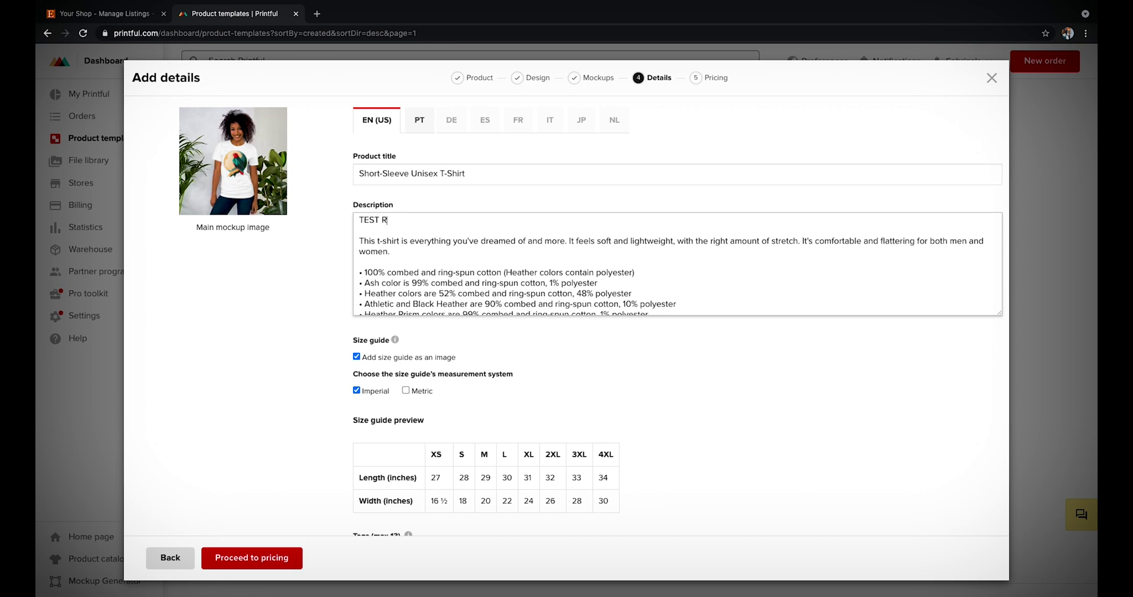
type(" PRODUCT")
- Add three tags to the T-shirt listing details
scroll(370, 342, "down", 2)
scroll(369, 343, "down", 3)
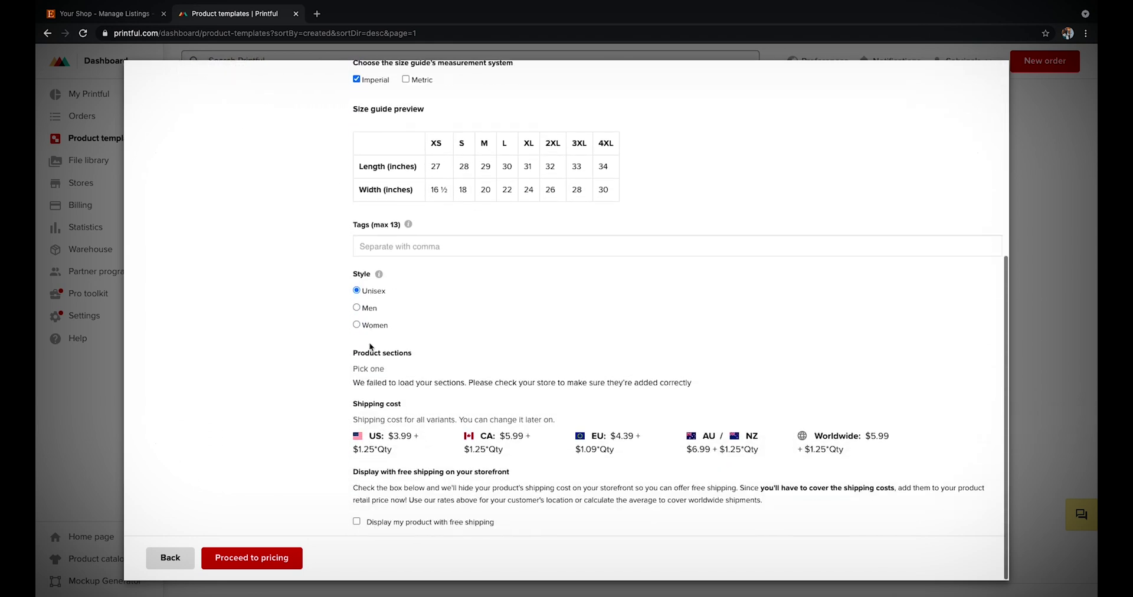
left_click(394, 246)
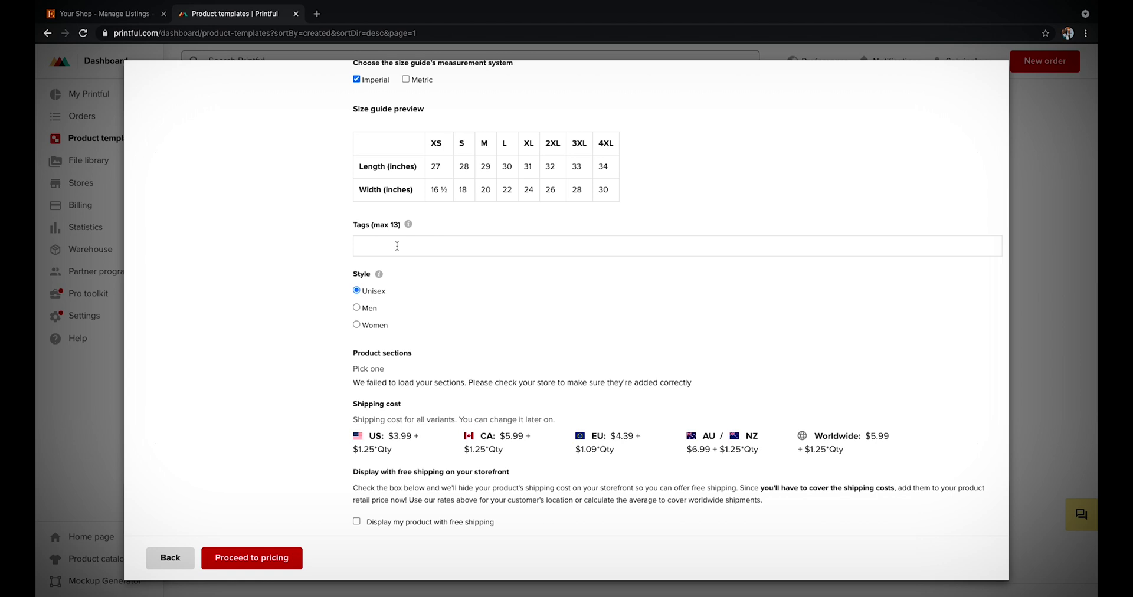
type("women tshirt, tshirt, cool shirt")
- Increase the profit by $8.99 so retail prices become $26.99–$33.49
left_click(265, 558)
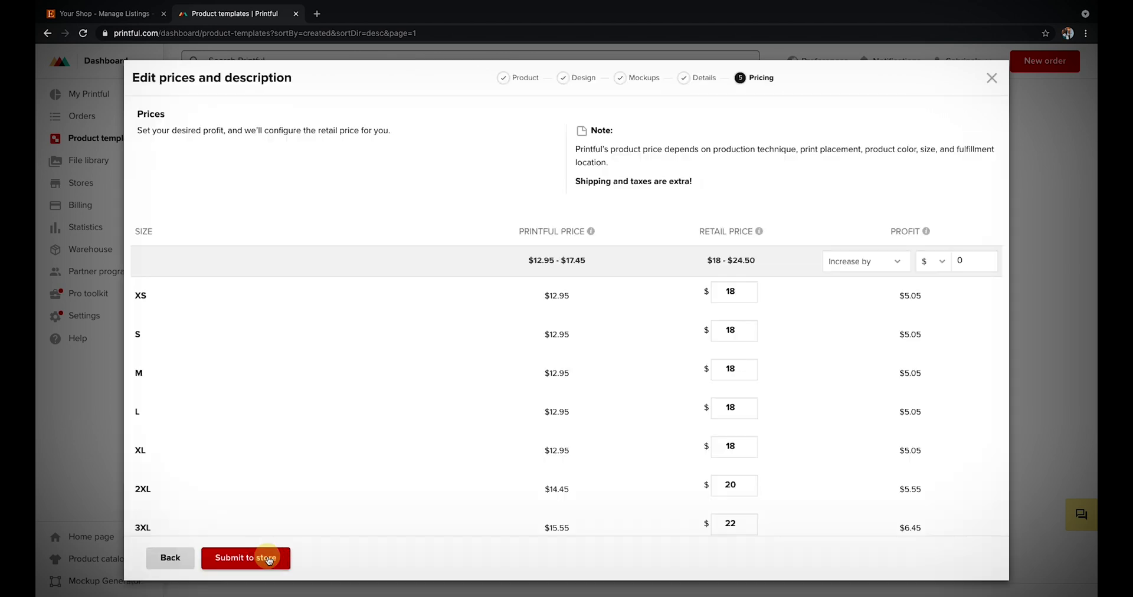
scroll(488, 366, "down", 1)
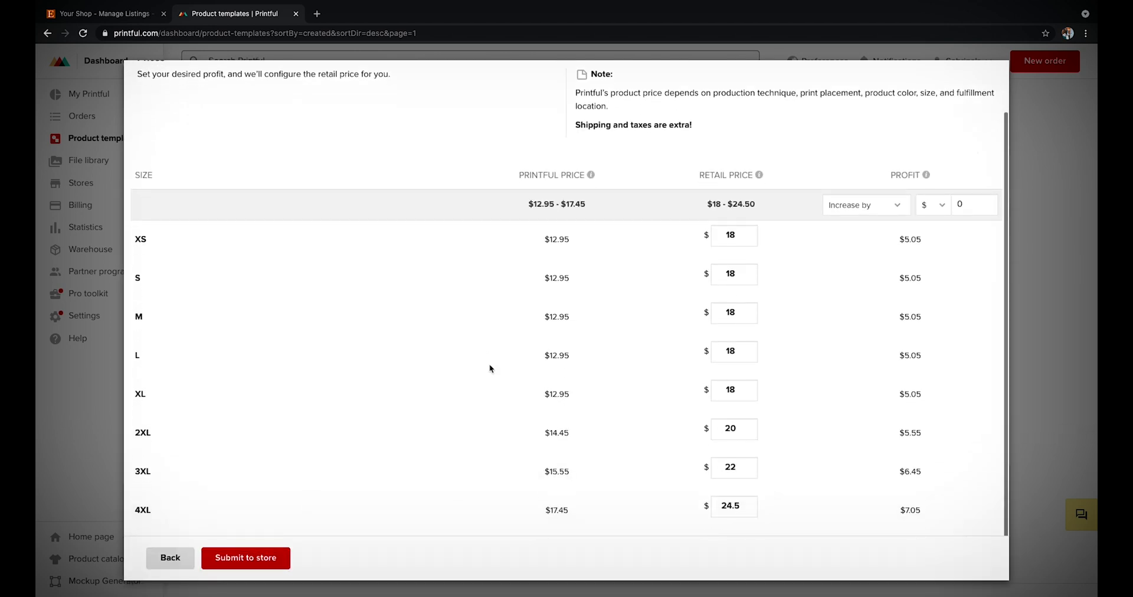
left_click(975, 203)
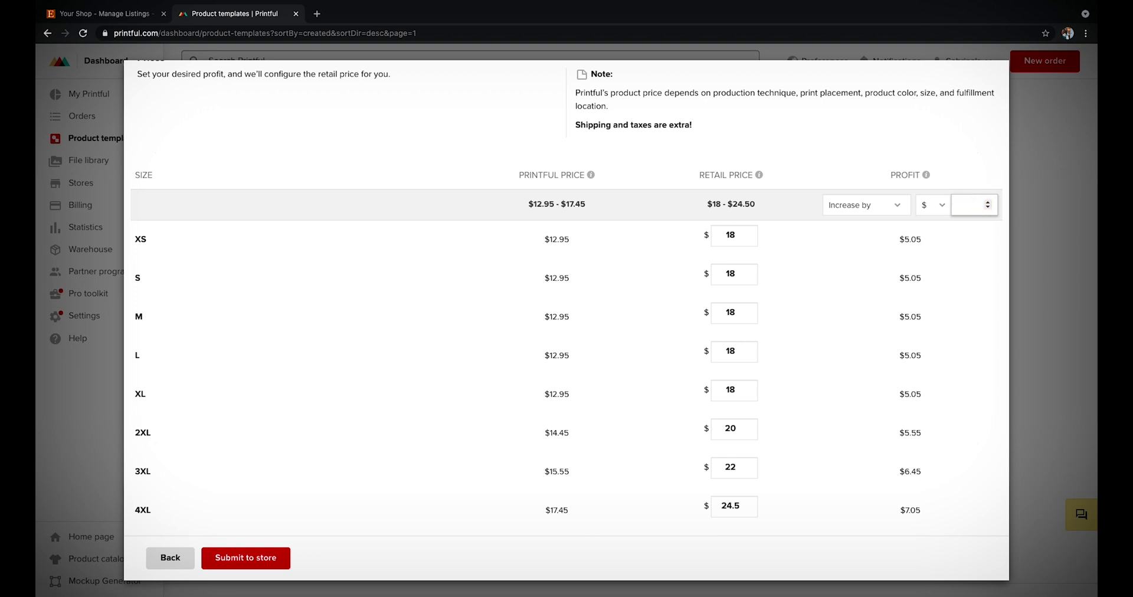
type("8.99")
key("Tab")
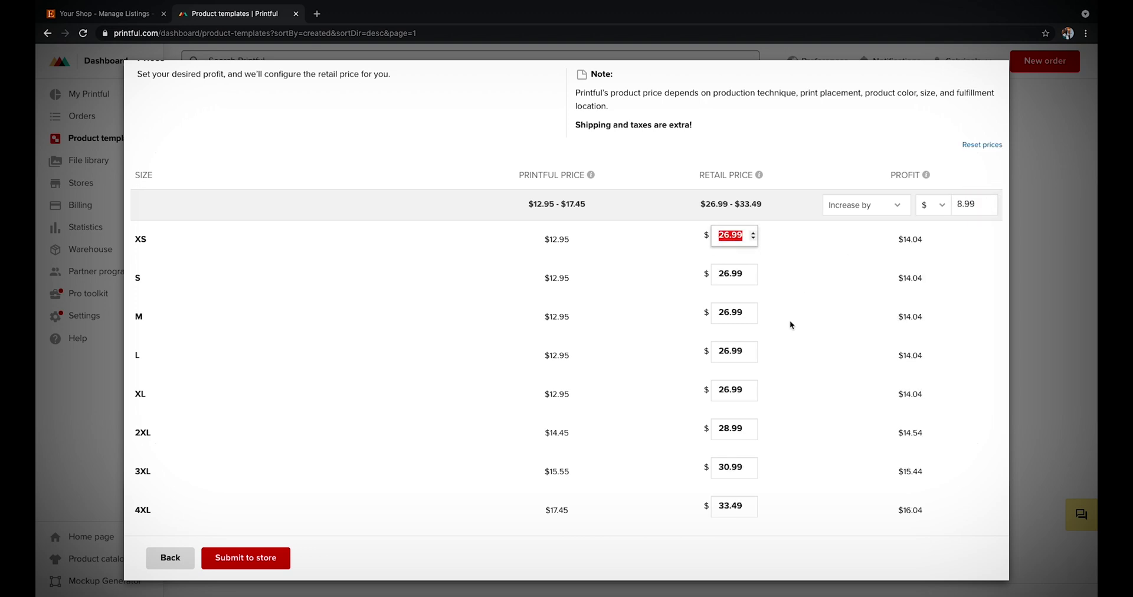
left_click(790, 321)
left_click(880, 207)
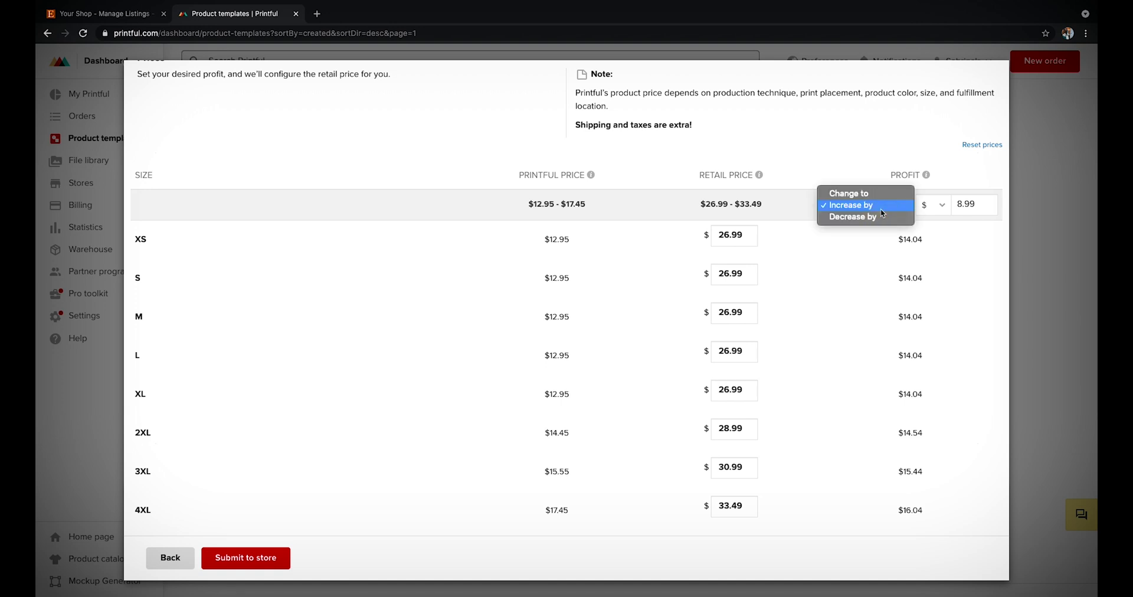
left_click(815, 269)
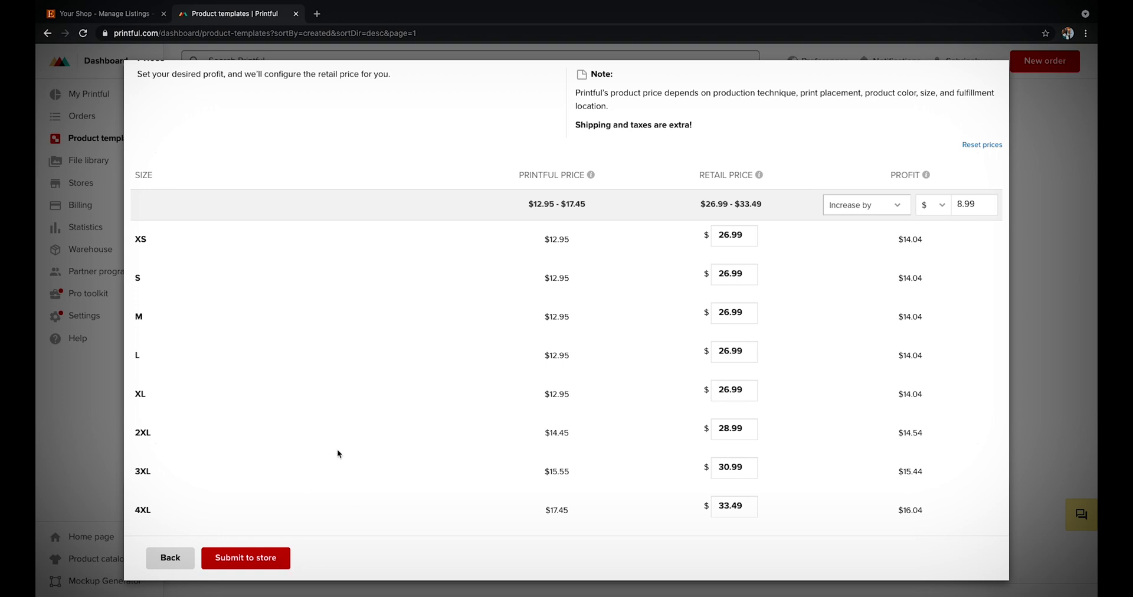
- Submit the T-shirt product to the Etsy store
left_click(236, 560)
left_click(103, 13)
left_click(83, 33)
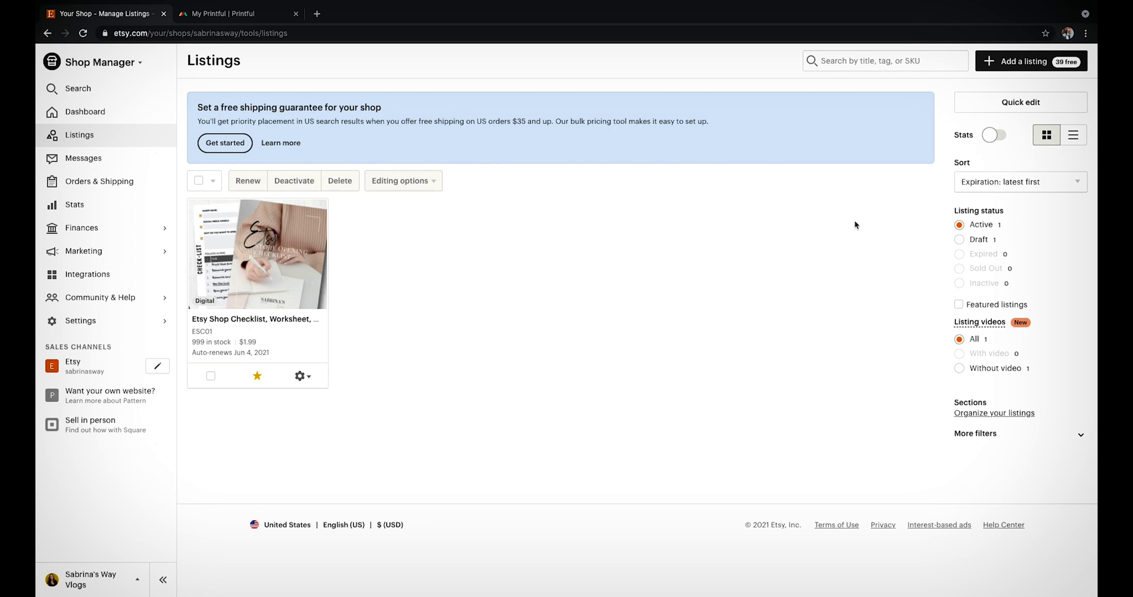
- Open the Short-Sleeve Unisex T-Shirt draft and make the model photo its primary image
left_click(972, 241)
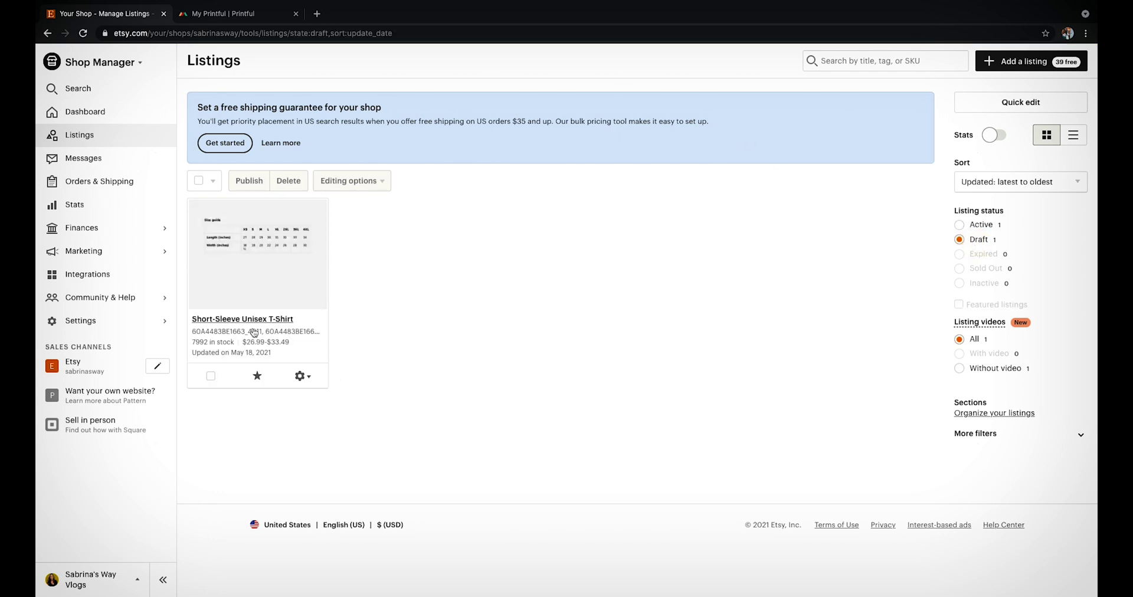
left_click(247, 317)
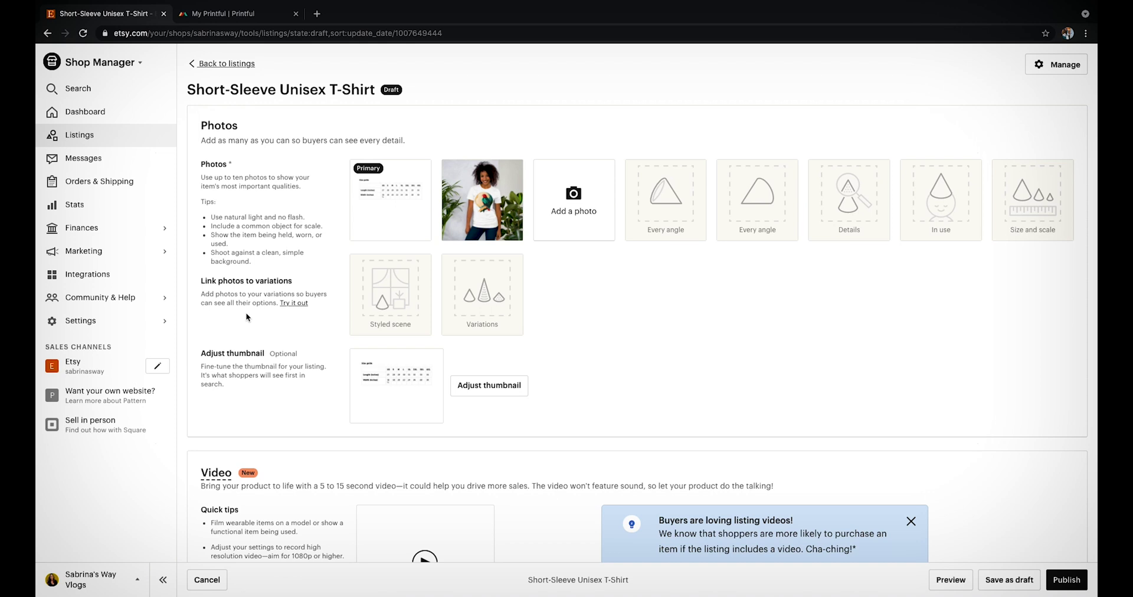
left_click_drag(500, 186, 384, 191)
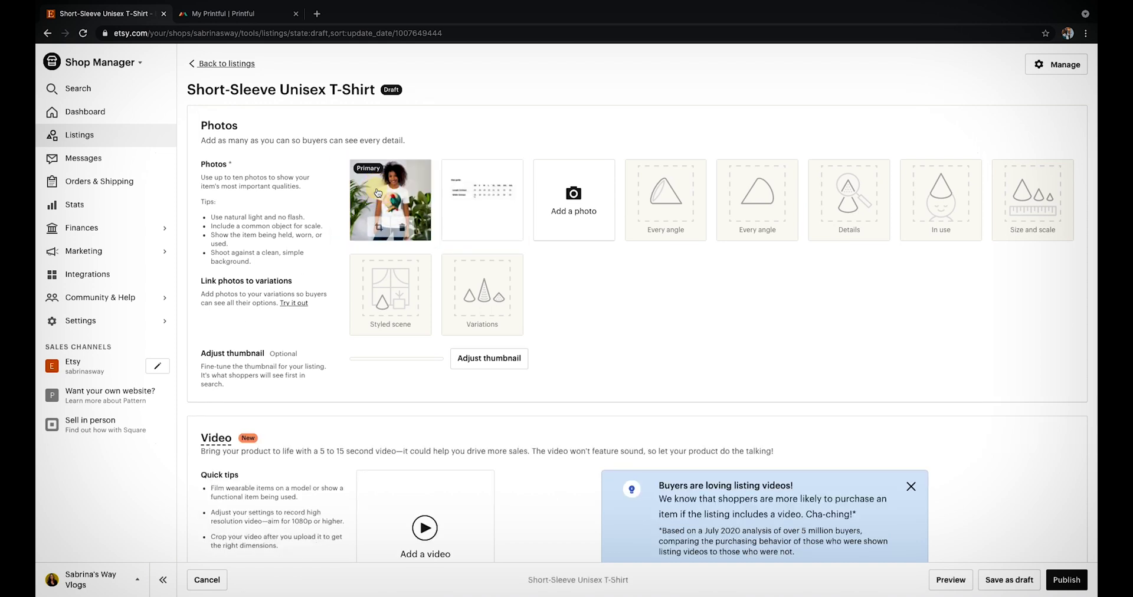
- Review the draft's description, size prices, $3.99 shipping and Portuguese translation
scroll(339, 286, "down", 2)
scroll(339, 286, "down", 5)
scroll(338, 286, "down", 2)
scroll(340, 287, "down", 2)
scroll(341, 287, "down", 2)
scroll(340, 286, "down", 2)
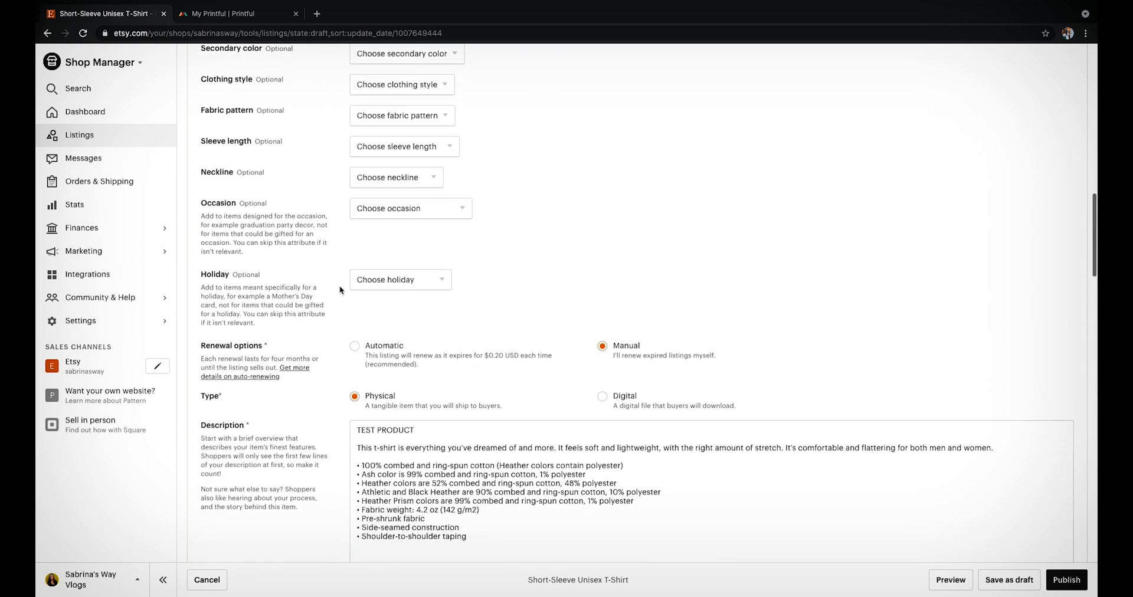
scroll(340, 287, "down", 2)
scroll(339, 286, "down", 2)
scroll(339, 285, "down", 4)
scroll(339, 286, "down", 3)
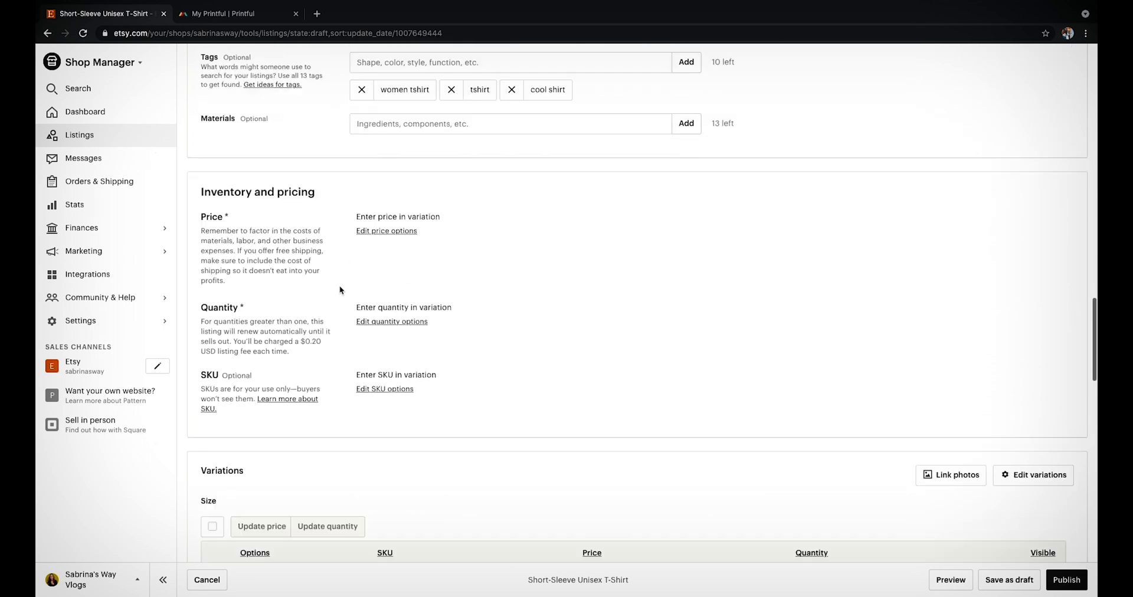
scroll(339, 286, "down", 3)
scroll(340, 290, "down", 3)
scroll(339, 290, "down", 3)
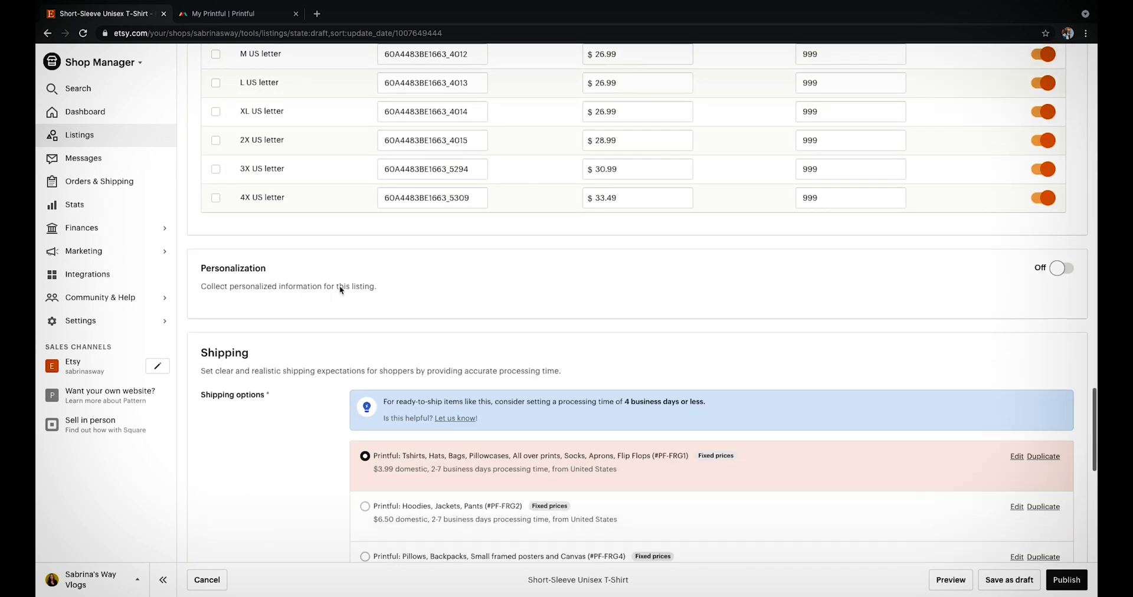
scroll(340, 290, "down", 1)
scroll(339, 286, "down", 3)
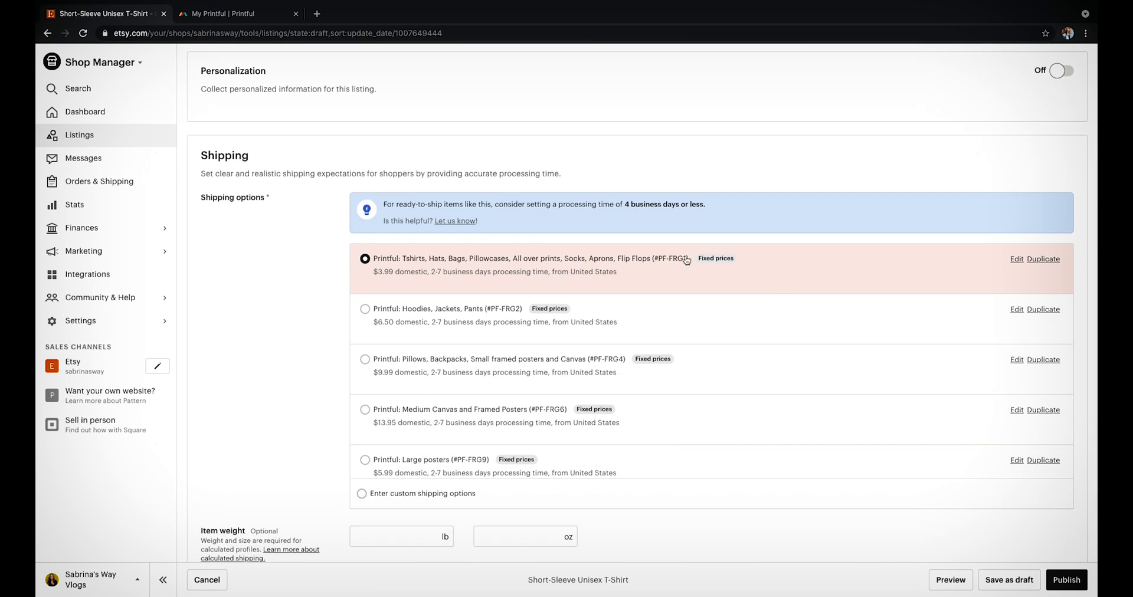
scroll(319, 359, "down", 3)
scroll(319, 359, "down", 2)
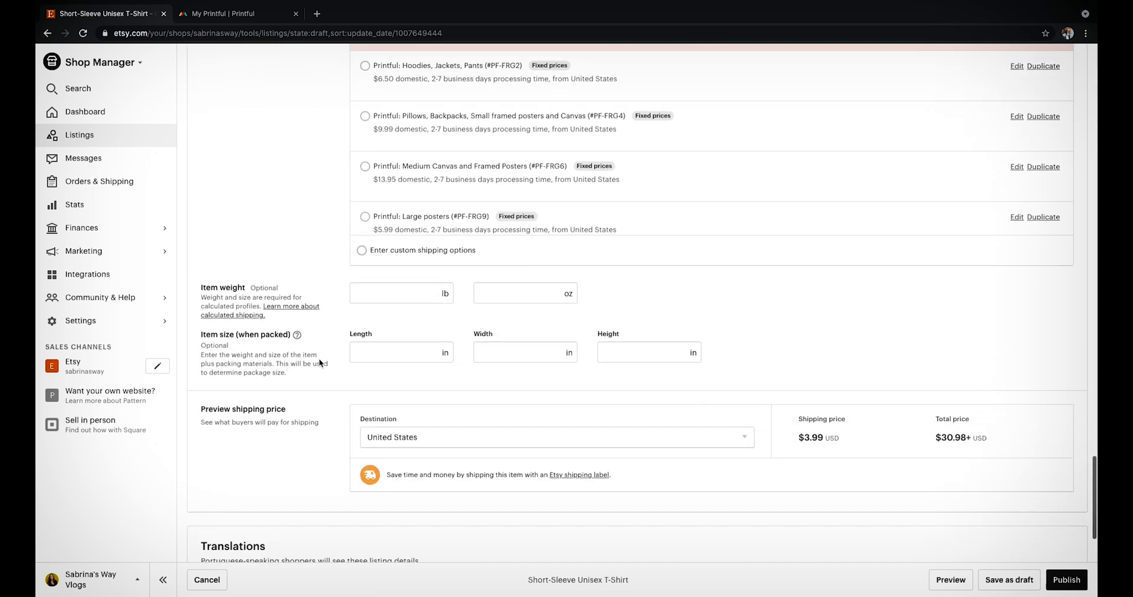
scroll(318, 359, "down", 3)
scroll(318, 359, "down", 1)
scroll(319, 359, "down", 3)
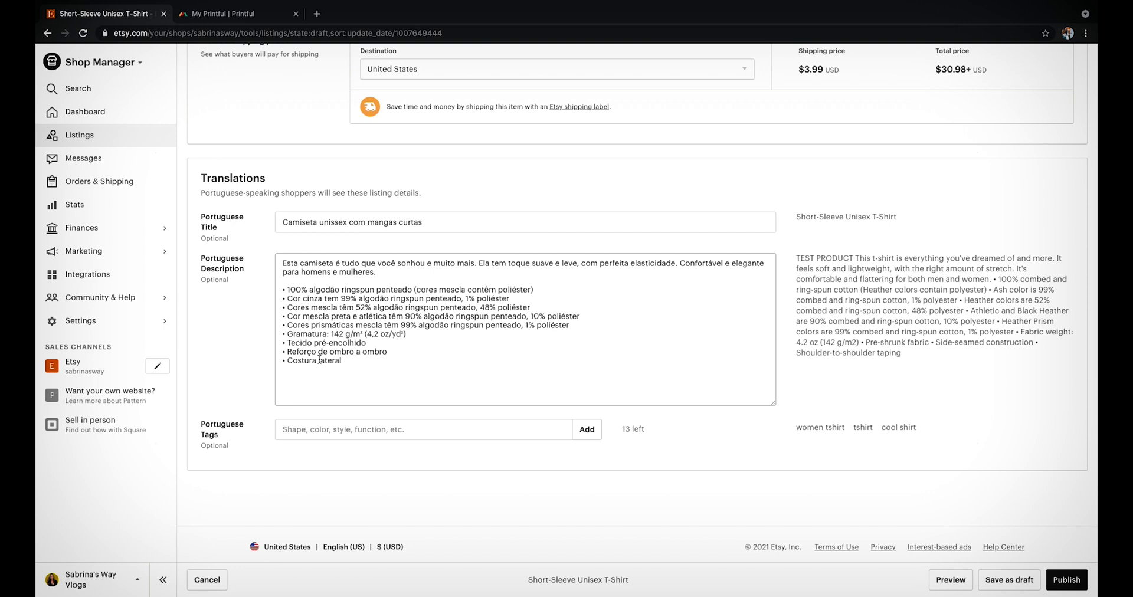